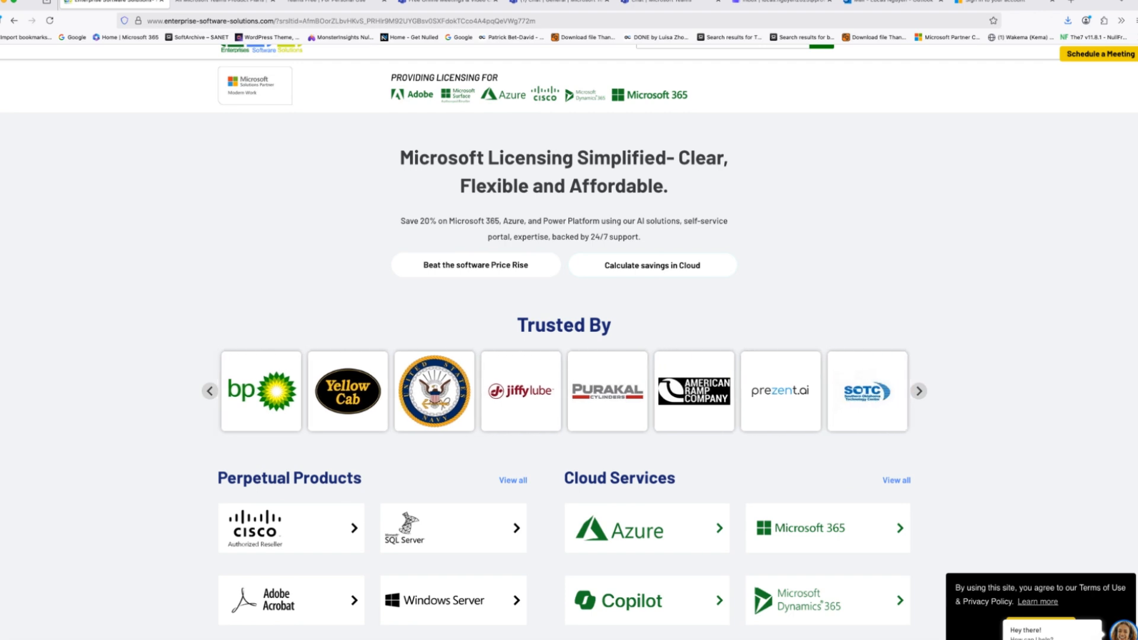
Step: Switch to Microsoft Edge, where the team owner is signed in to Teams, and check the signed-in account
click(577, 3)
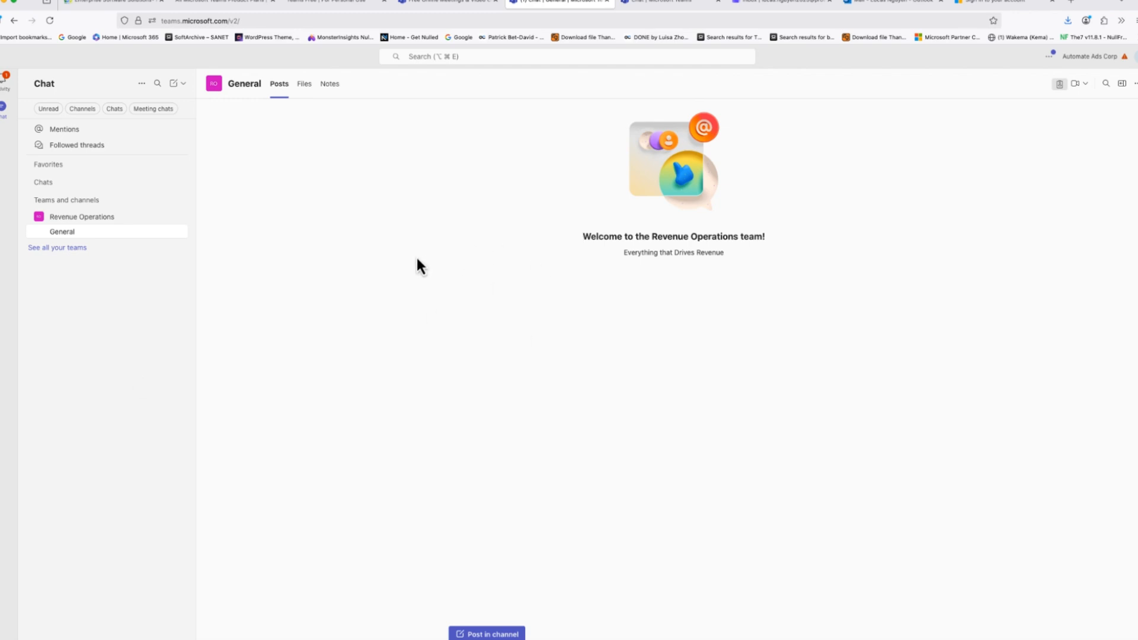
key(super+Tab)
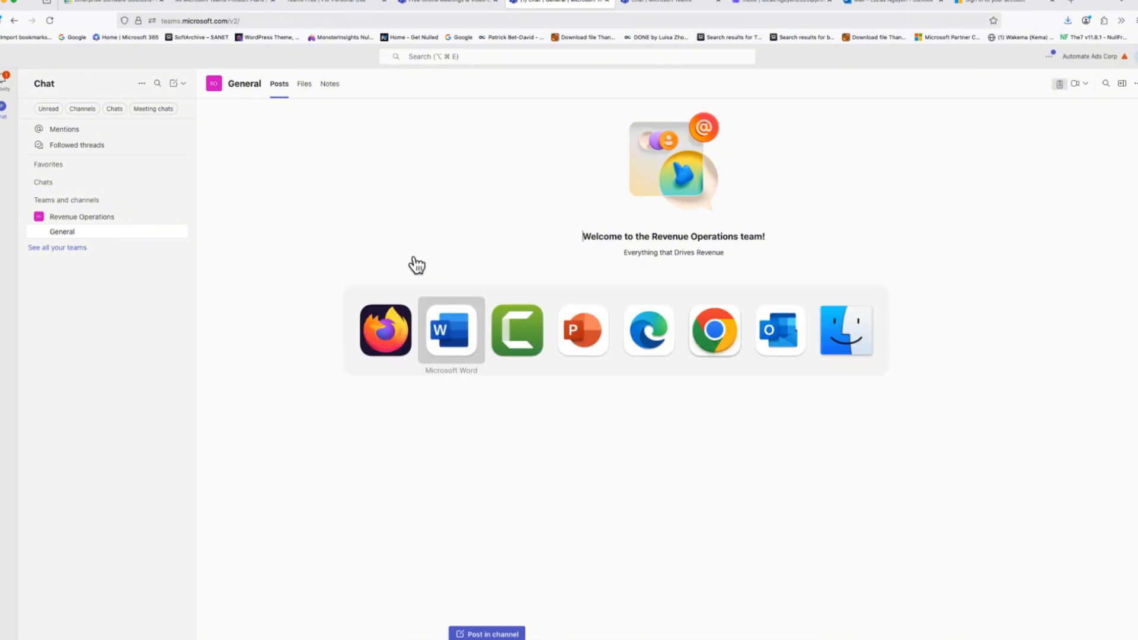
key(super+Tab)
key(super+Tab)
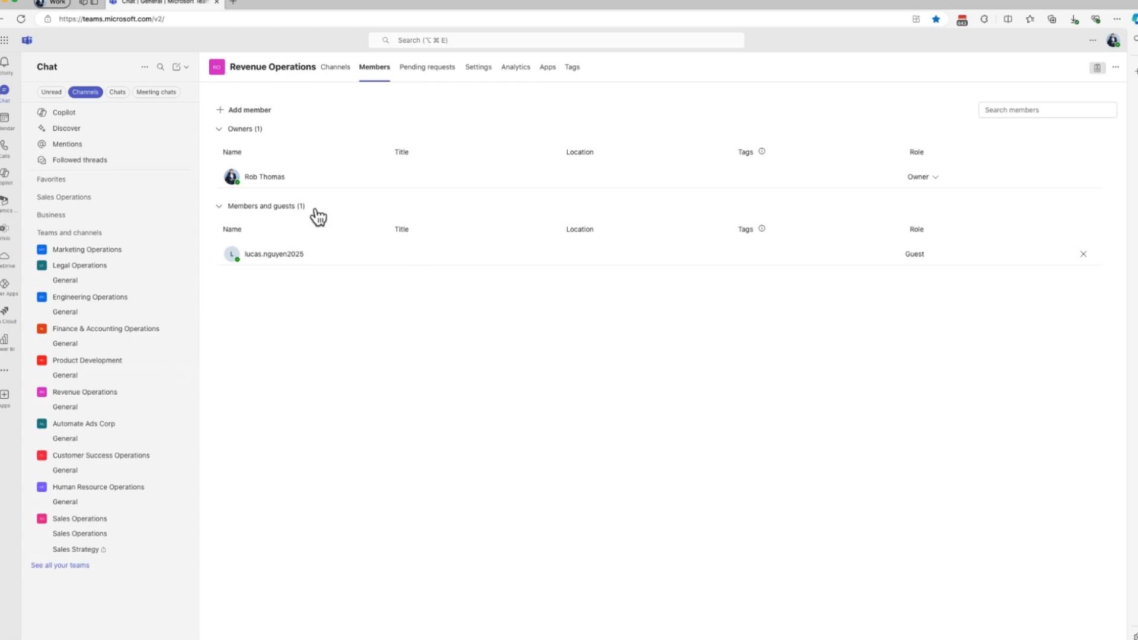
click(1112, 58)
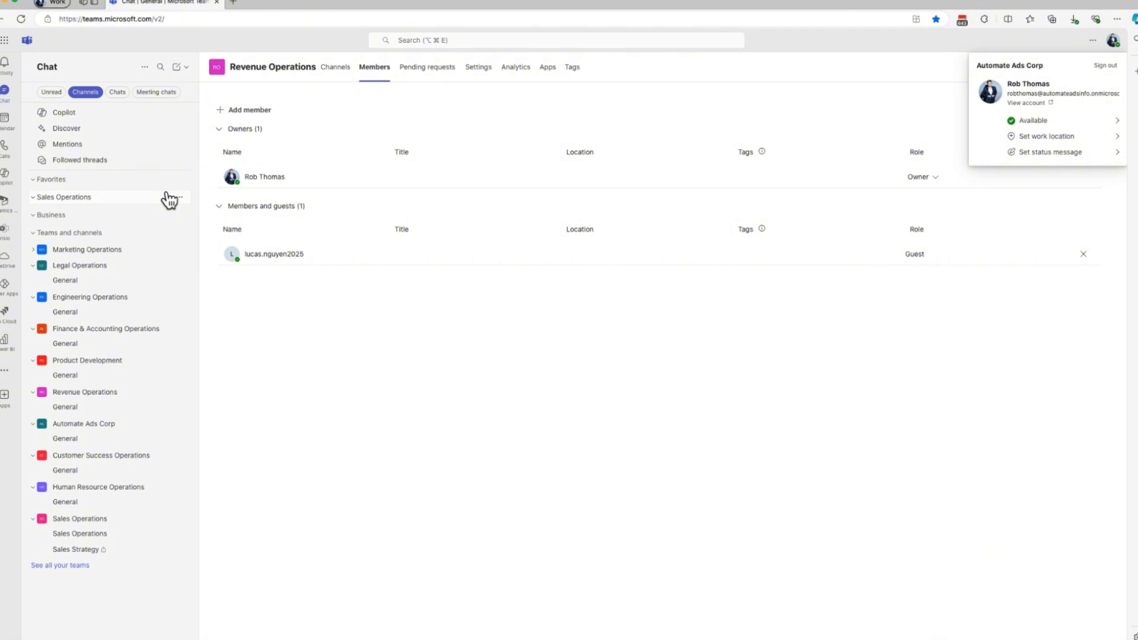
Step: Start creating a new team from scratch and name it Lead Generation
click(185, 68)
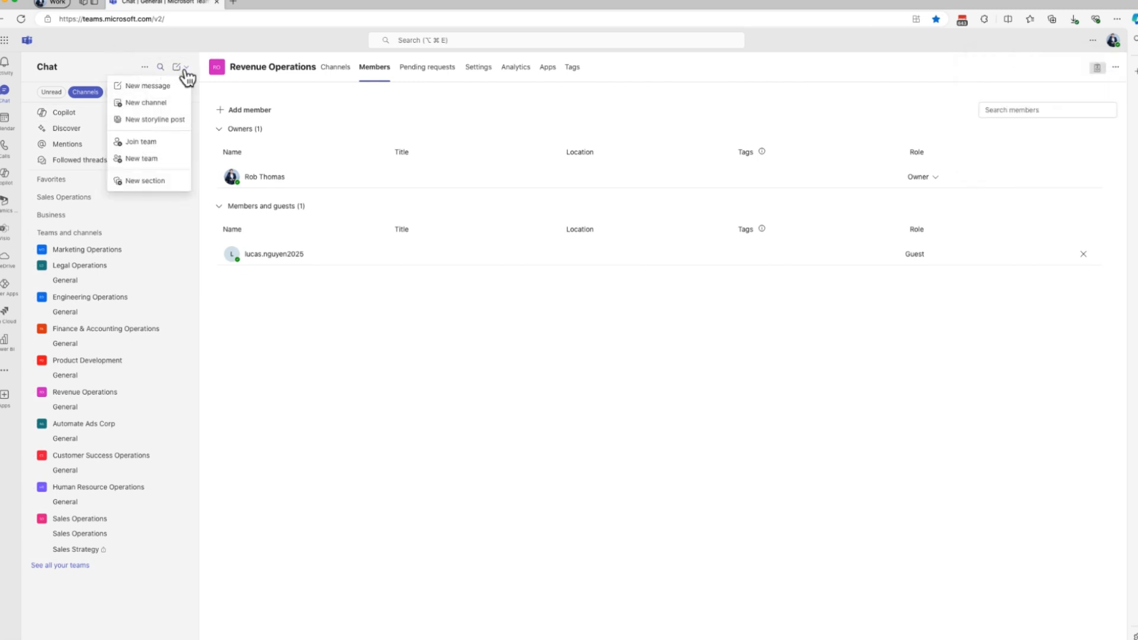
click(148, 160)
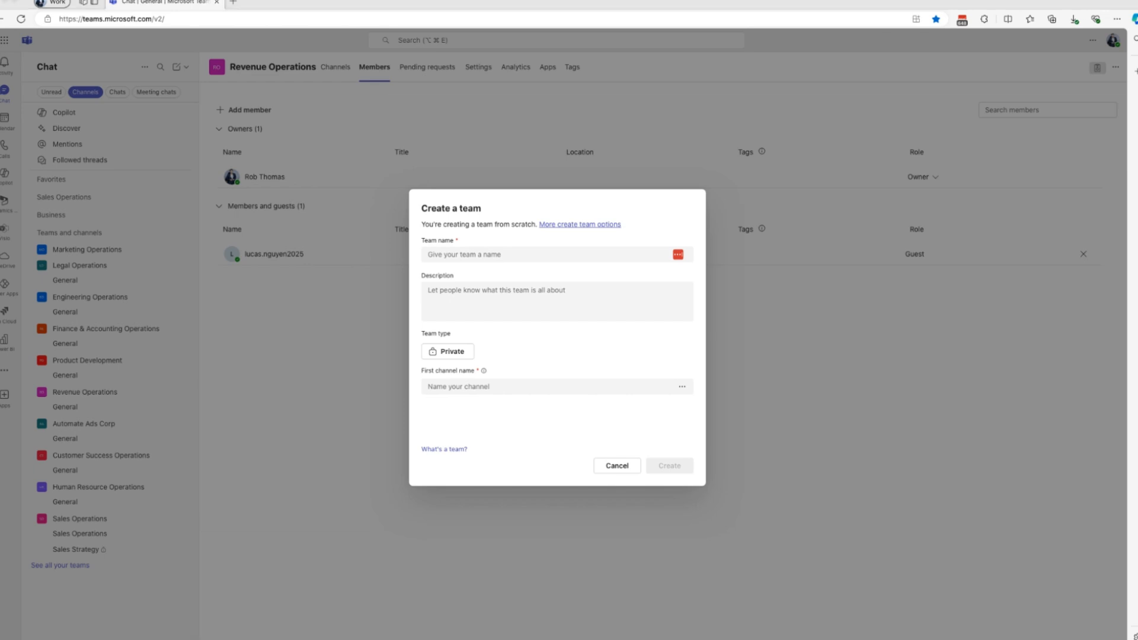
click(467, 256)
text(Lead Generation)
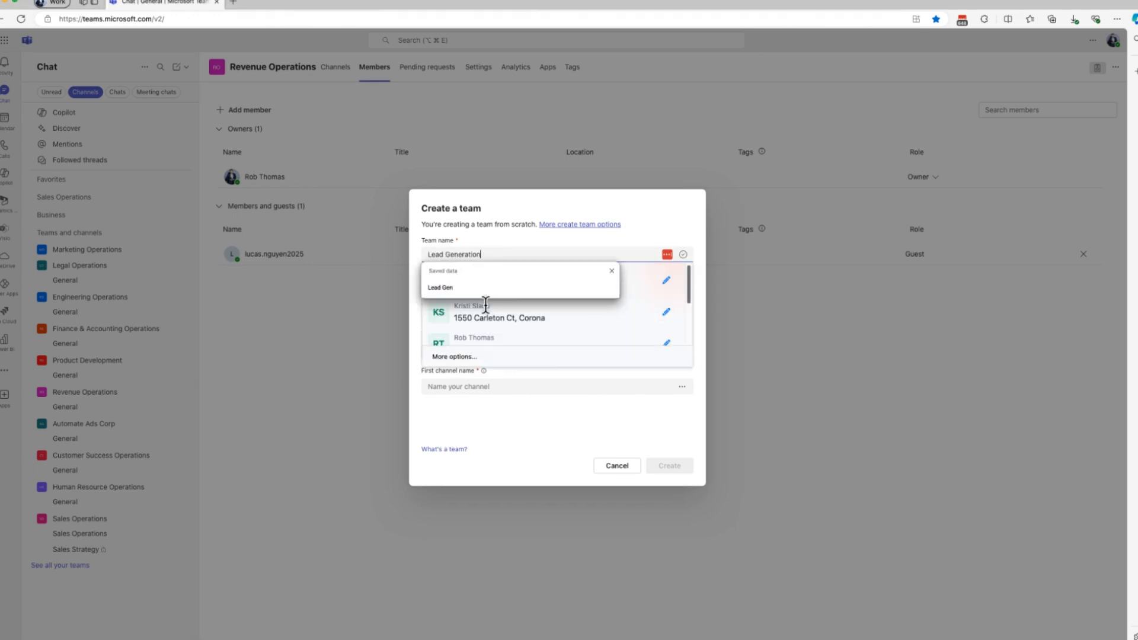
click(497, 256)
Step: Enter the team description "Our Lead Generation team that gets leads" and choose Private as the team type
click(469, 296)
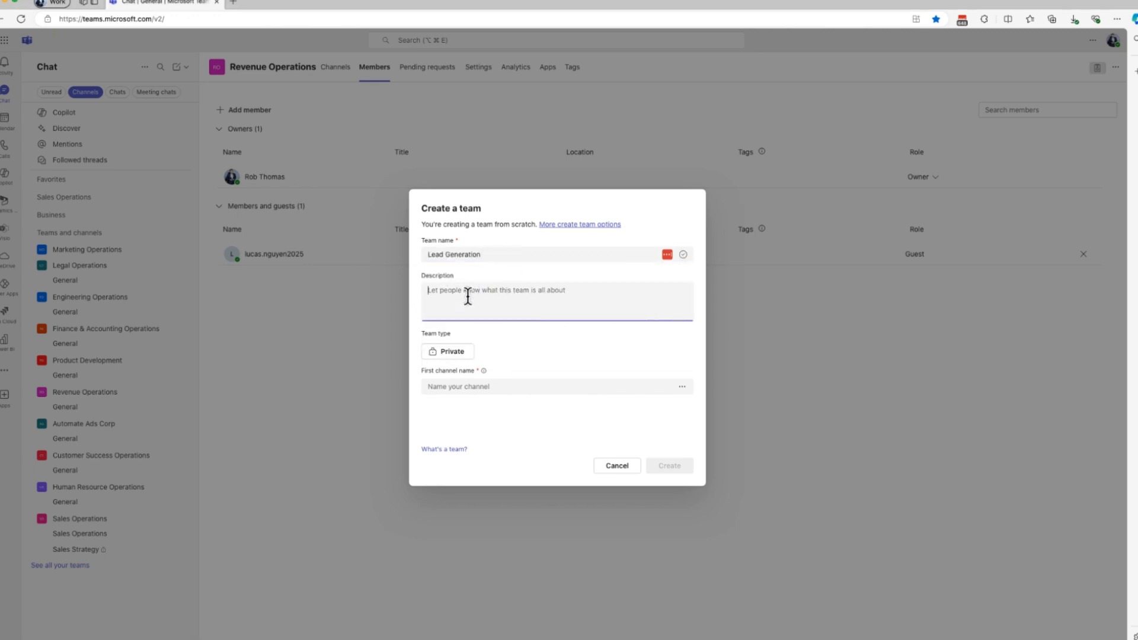
text(Our)
text(Lead Generation)
text(team that gets leads)
click(457, 352)
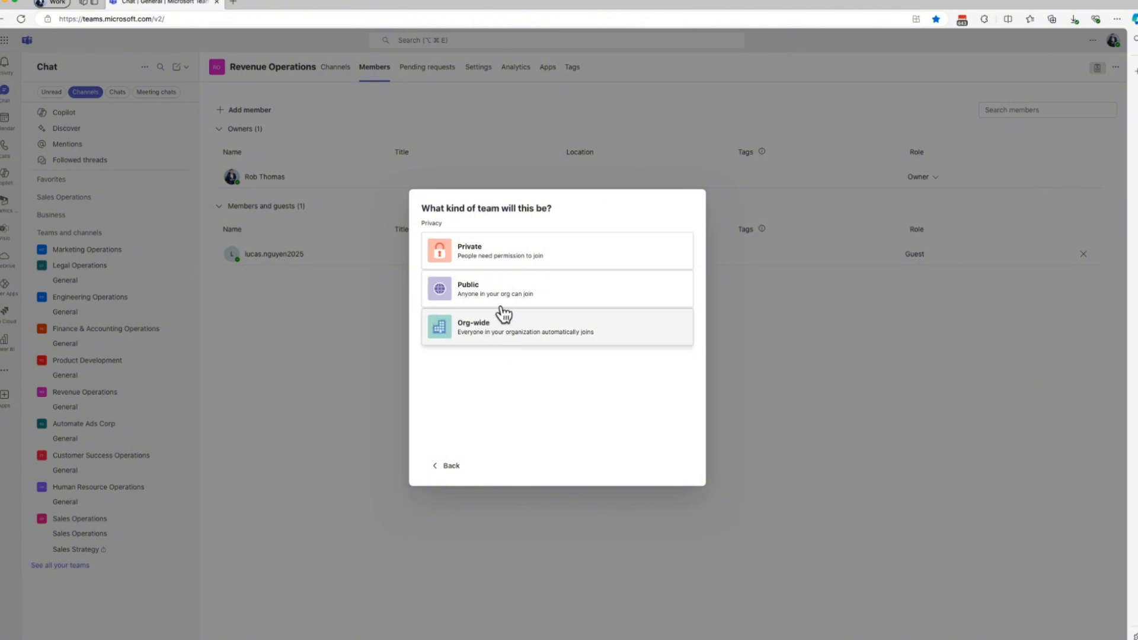
click(504, 254)
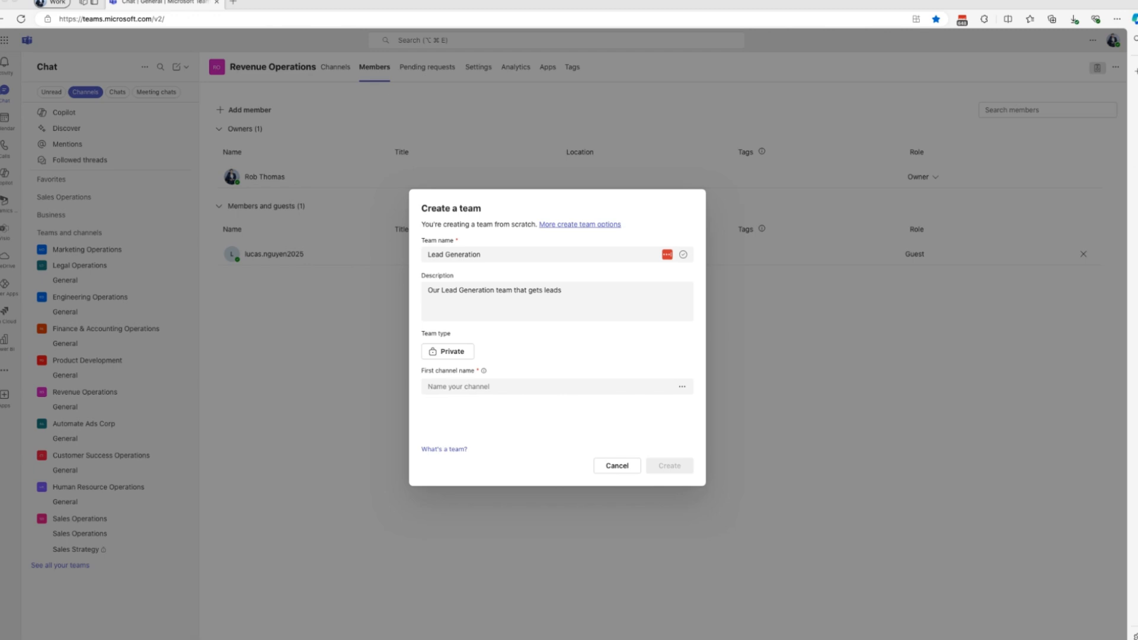
Step: Name the first channel "Our Open Discussion" and create the team
click(495, 390)
text(Open Discussion)
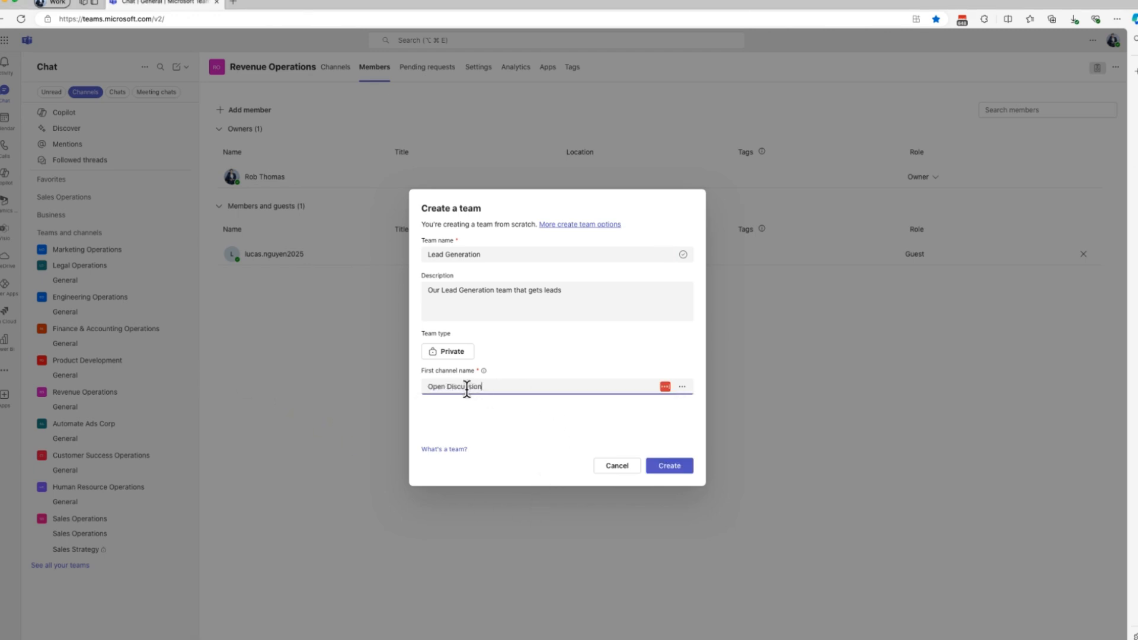
click(430, 387)
text(Our)
click(670, 465)
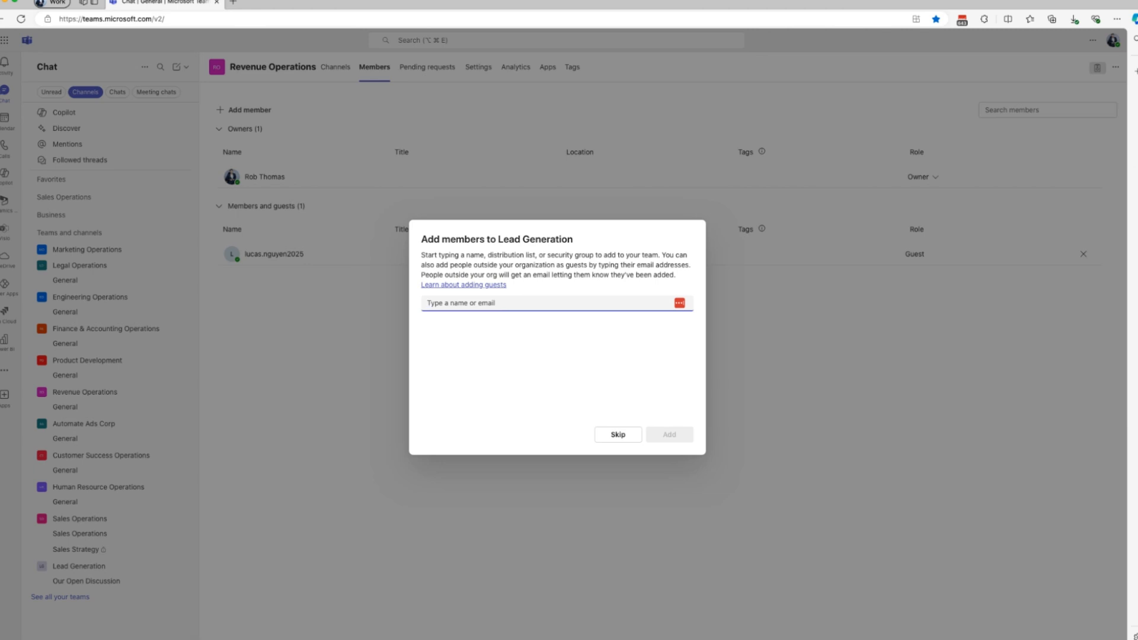
Step: Look up the organization's Sr. Sales Manager by name and put them on the list of members to add
key(super+Tab)
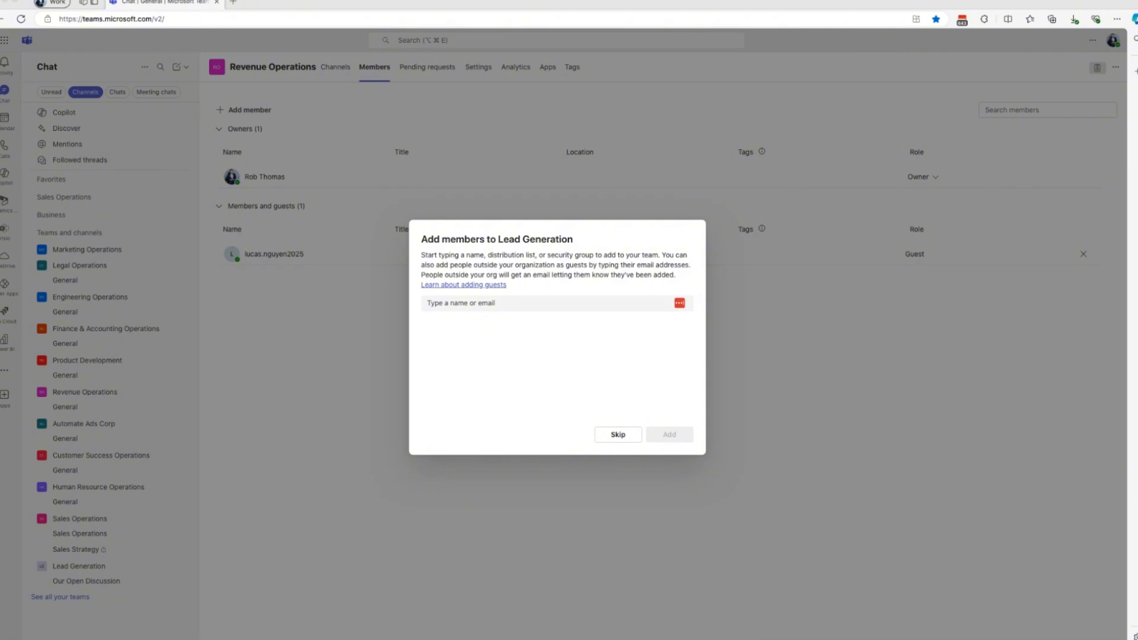
click(489, 307)
text(Johnny Depp)
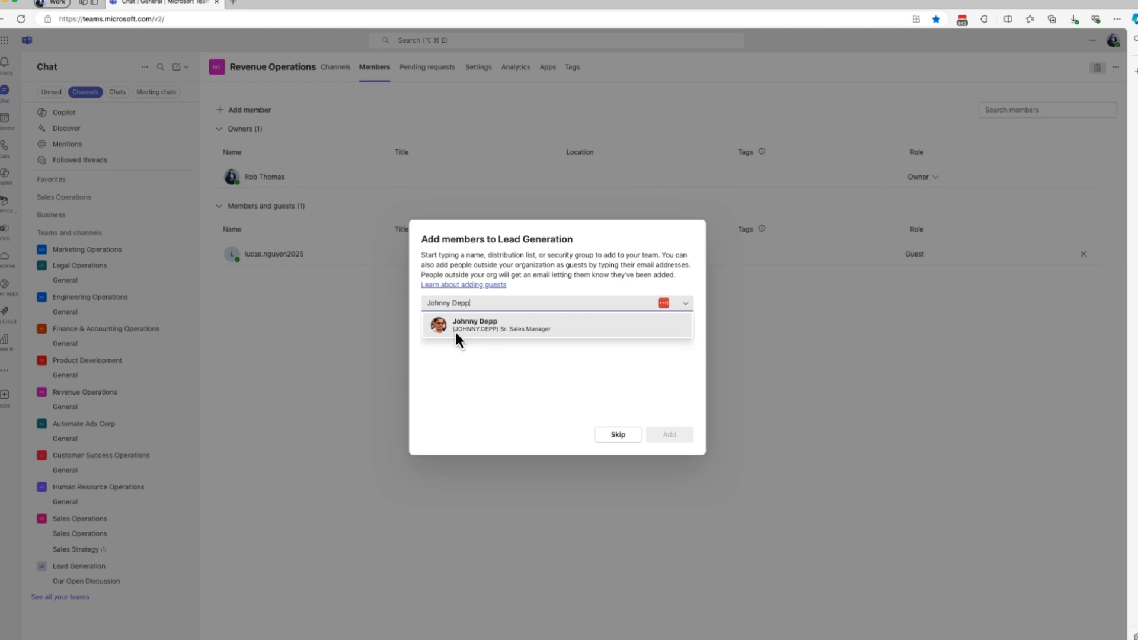
click(477, 328)
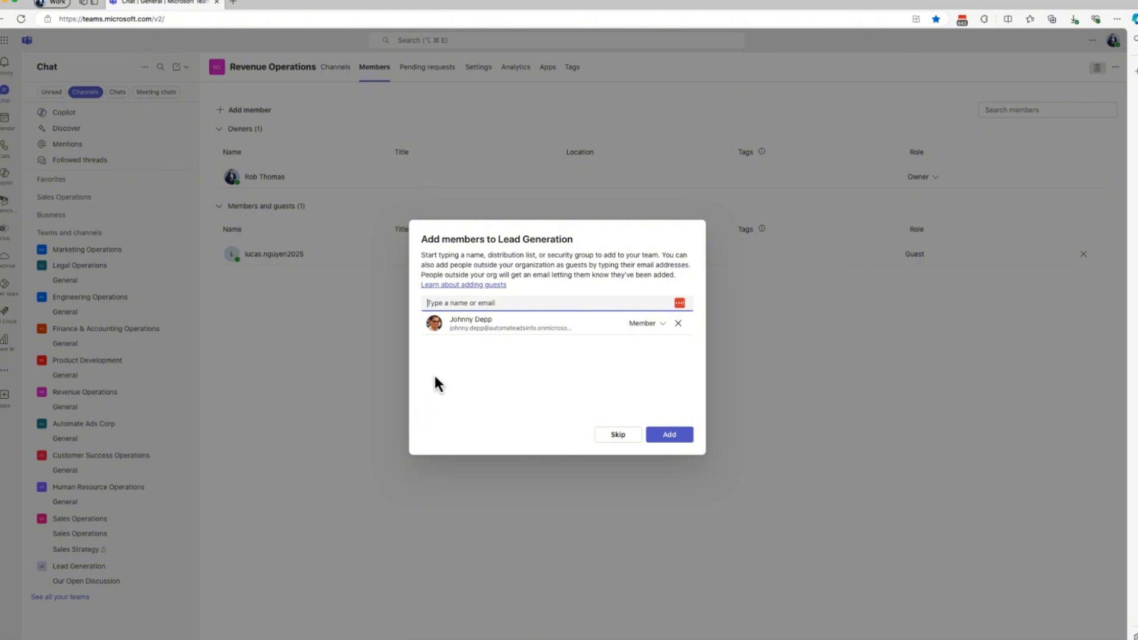
Step: Switch to Firefox, check the guest's Teams account, and copy the guest's email address from the Proton Mail invitation message
key(super+Tab)
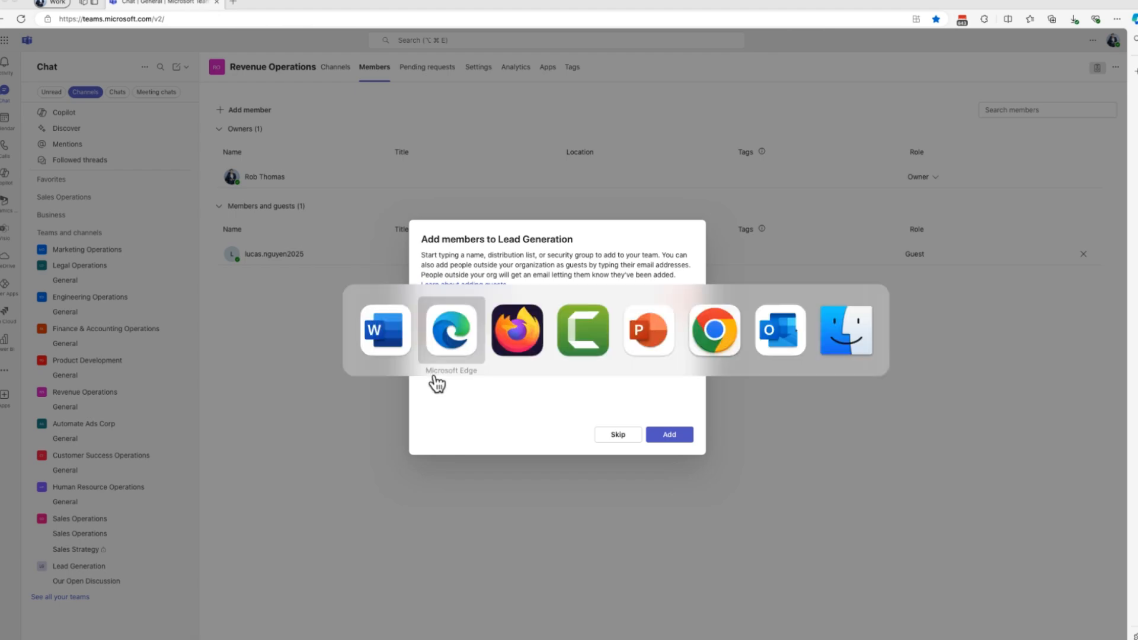
key(super+Tab)
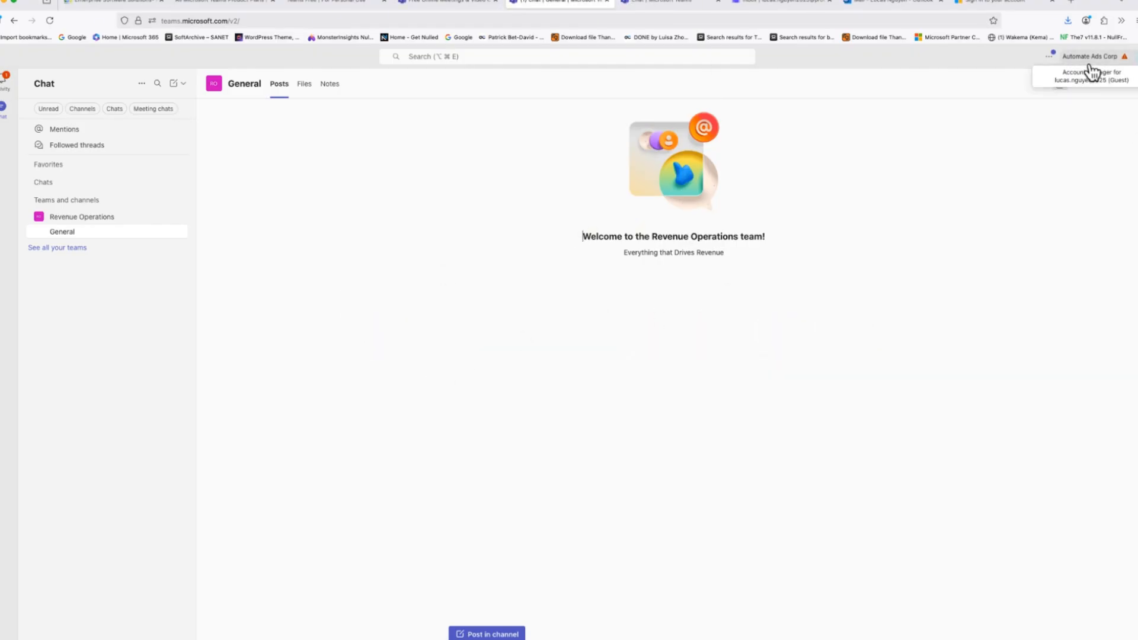
click(1081, 90)
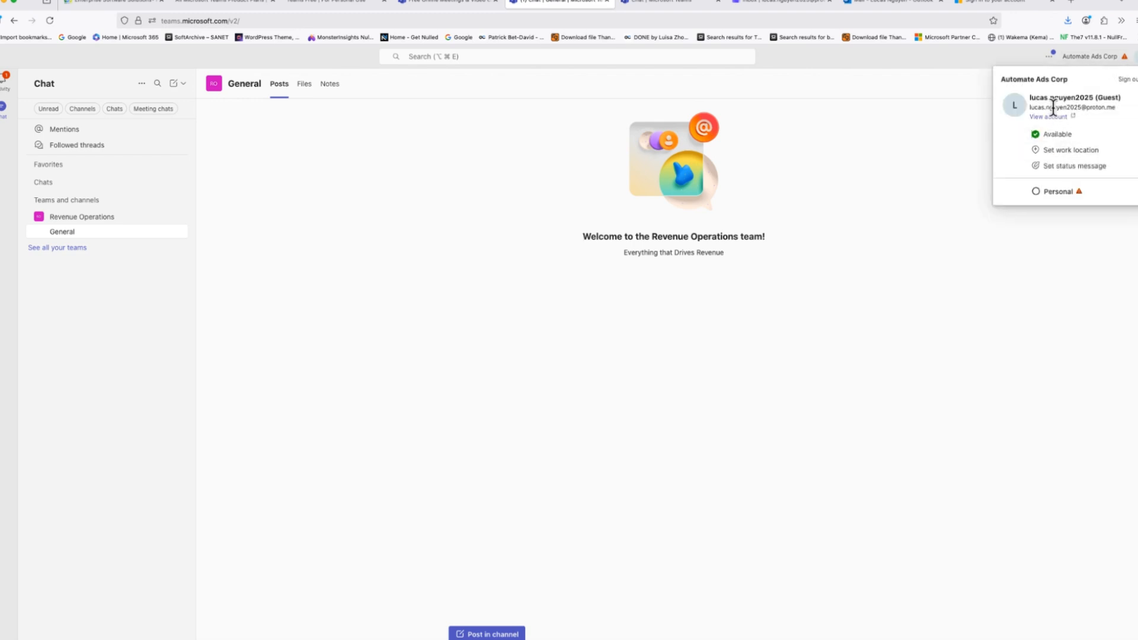
key(Escape)
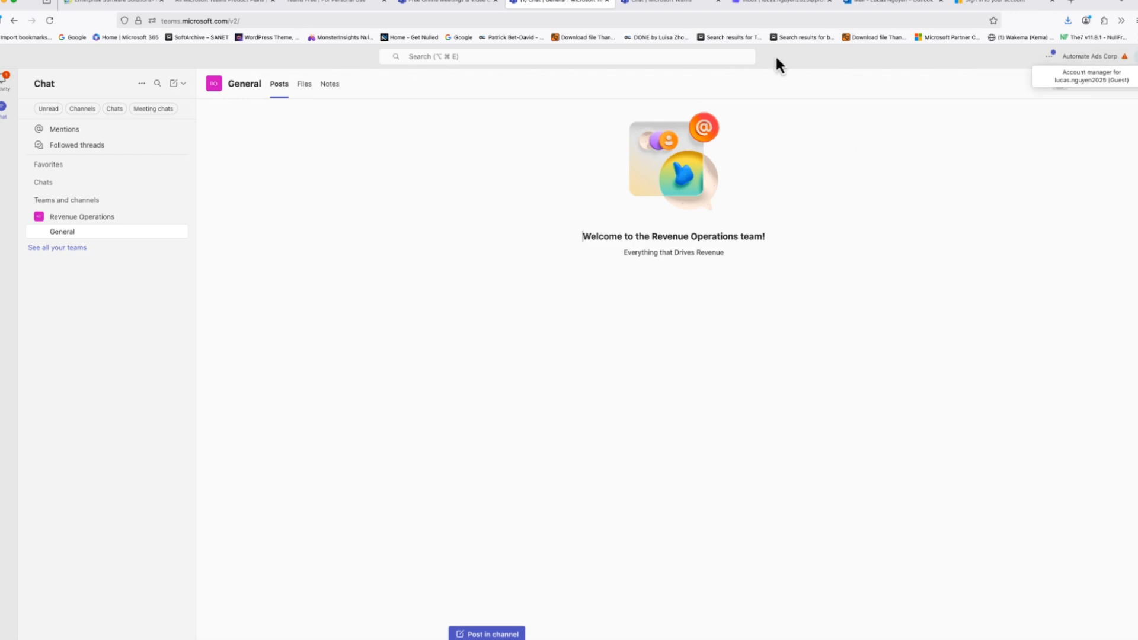
click(767, 3)
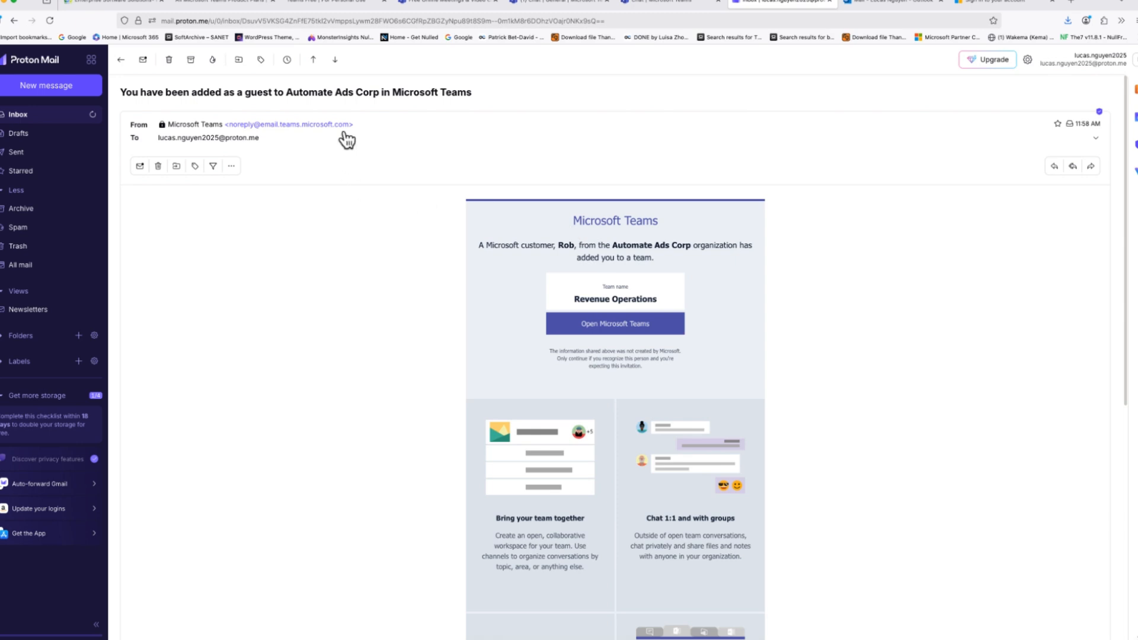
click(255, 140)
click(273, 162)
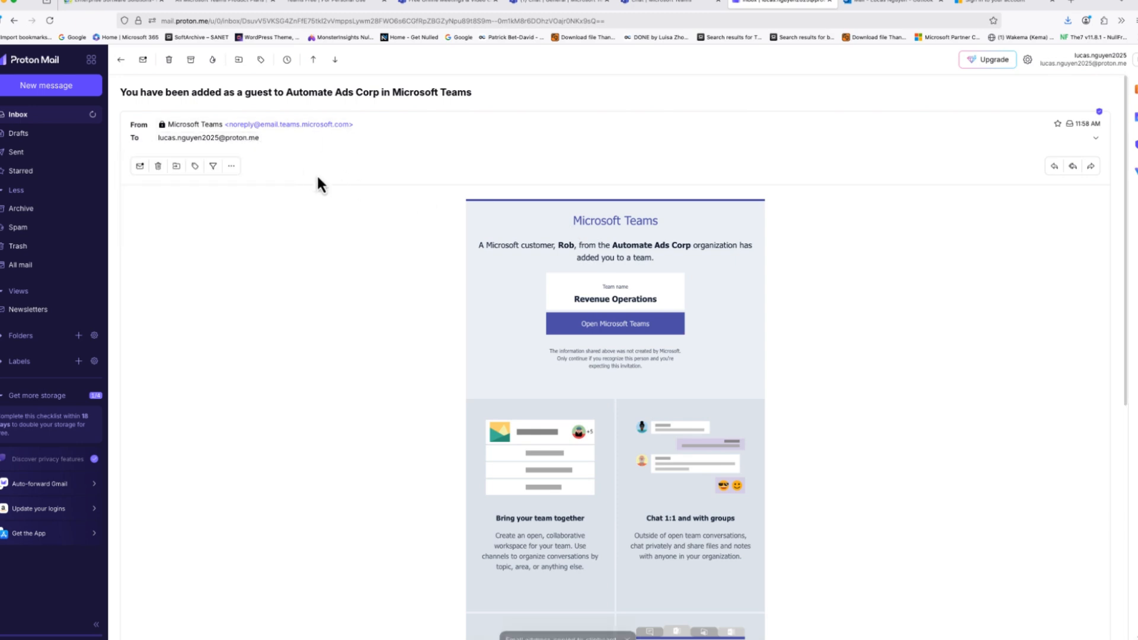
click(570, 9)
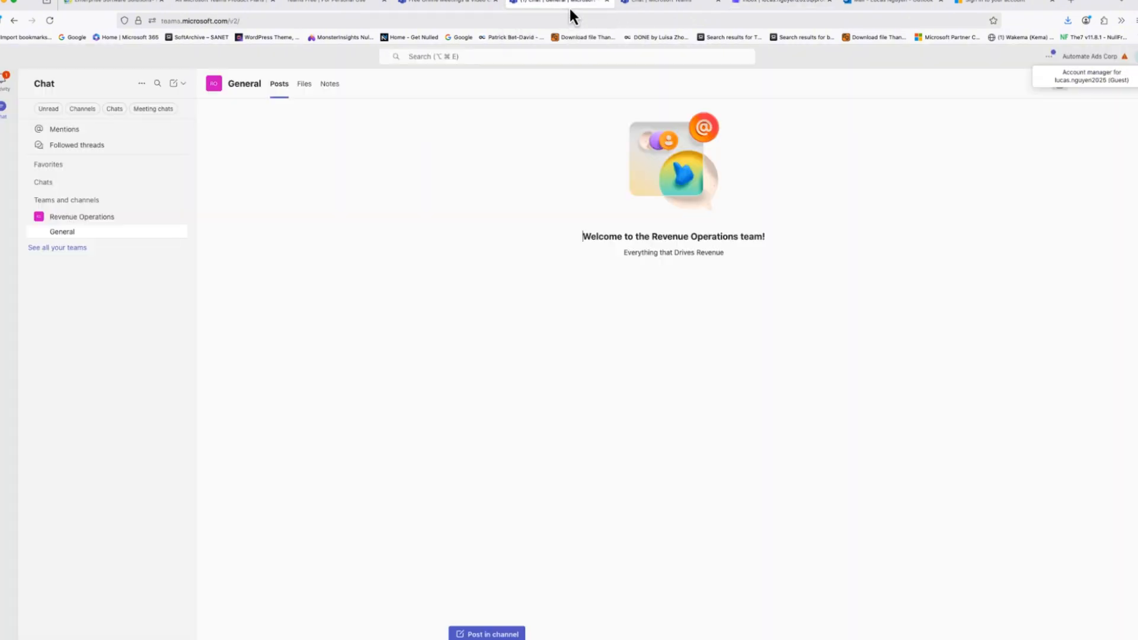
click(463, 6)
click(677, 3)
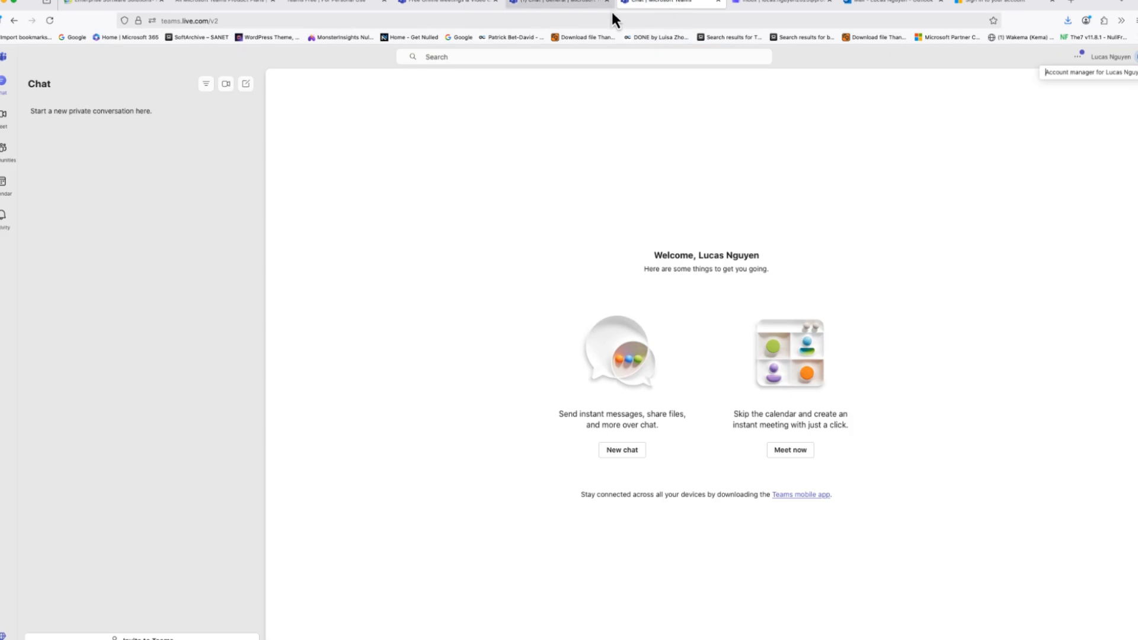
Step: Return to Microsoft Edge, enter the guest's copied email address, and add both people to the Lead Generation team
key(super+Tab)
key(super+Tab)
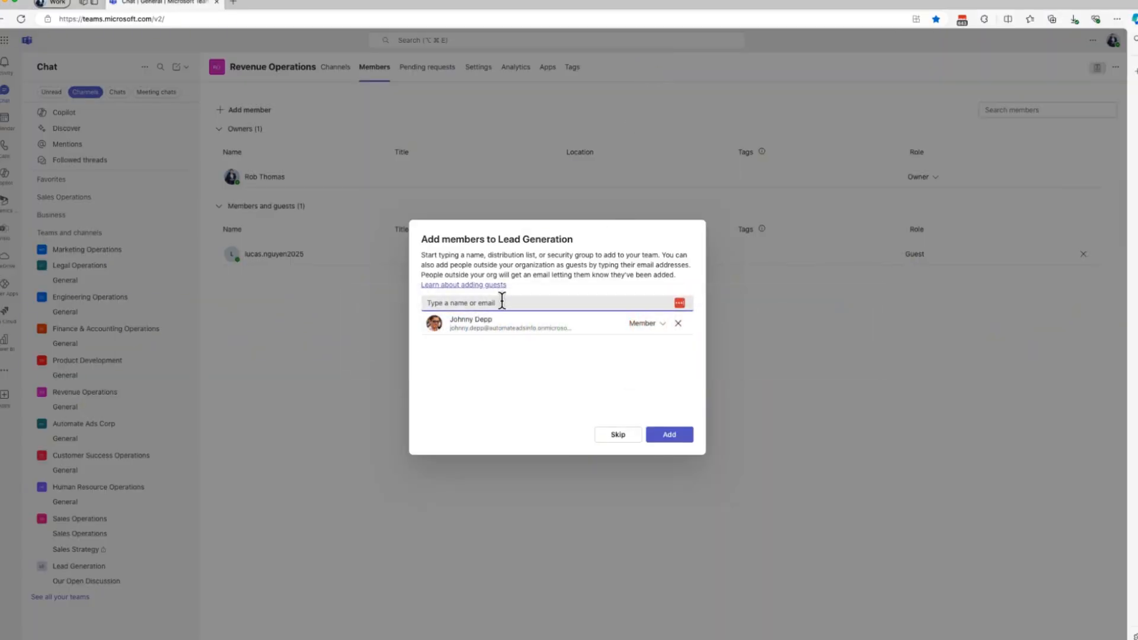
key(super+v)
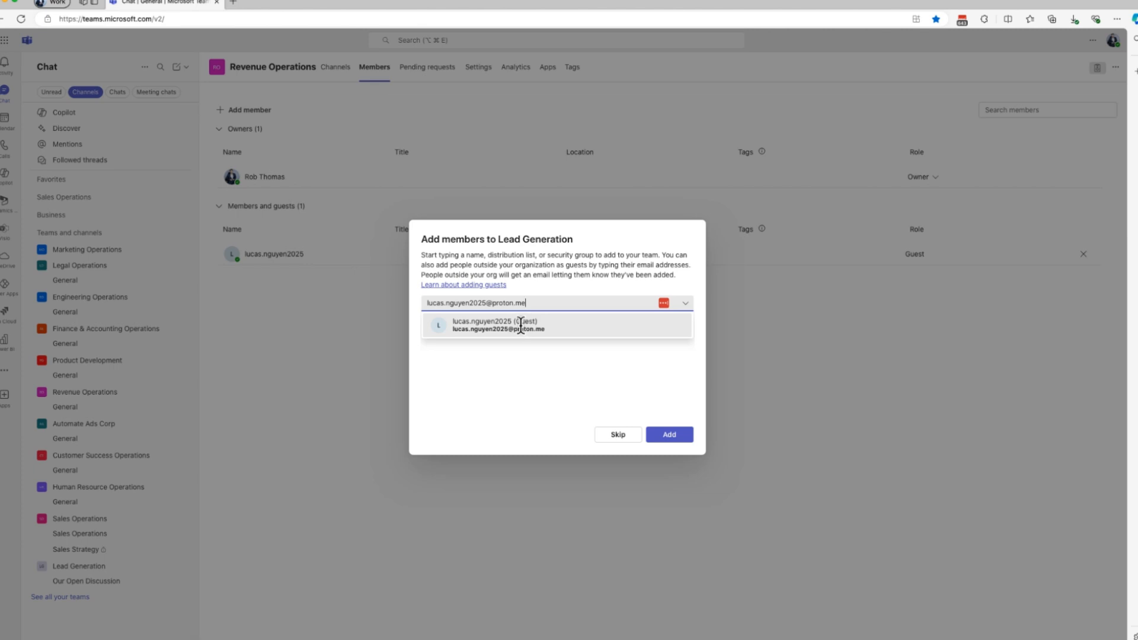
click(520, 325)
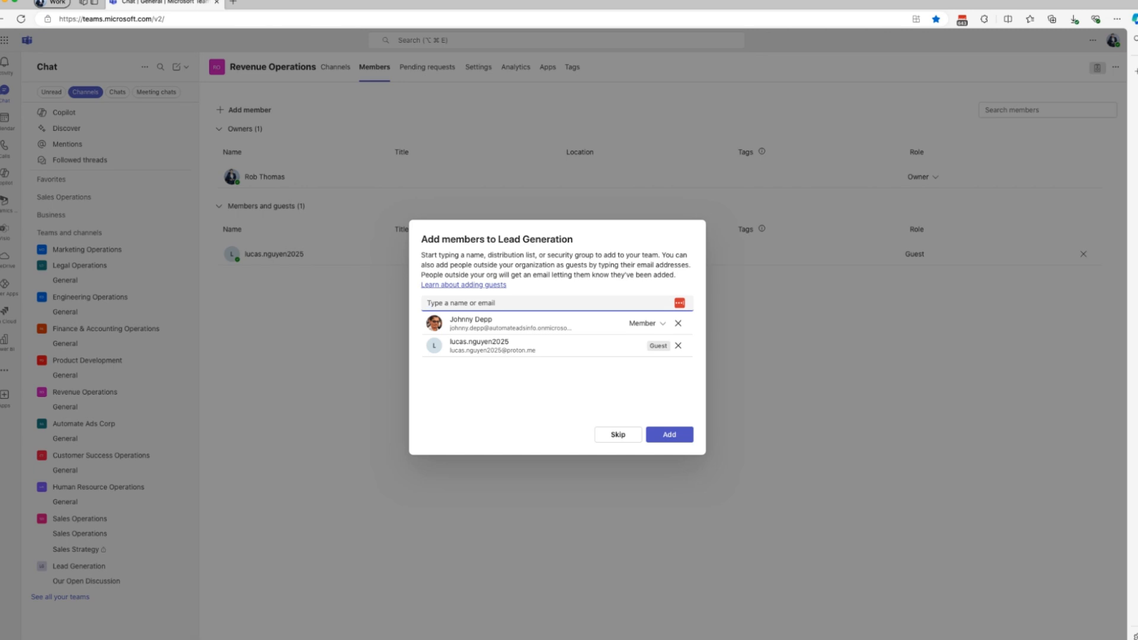
click(667, 437)
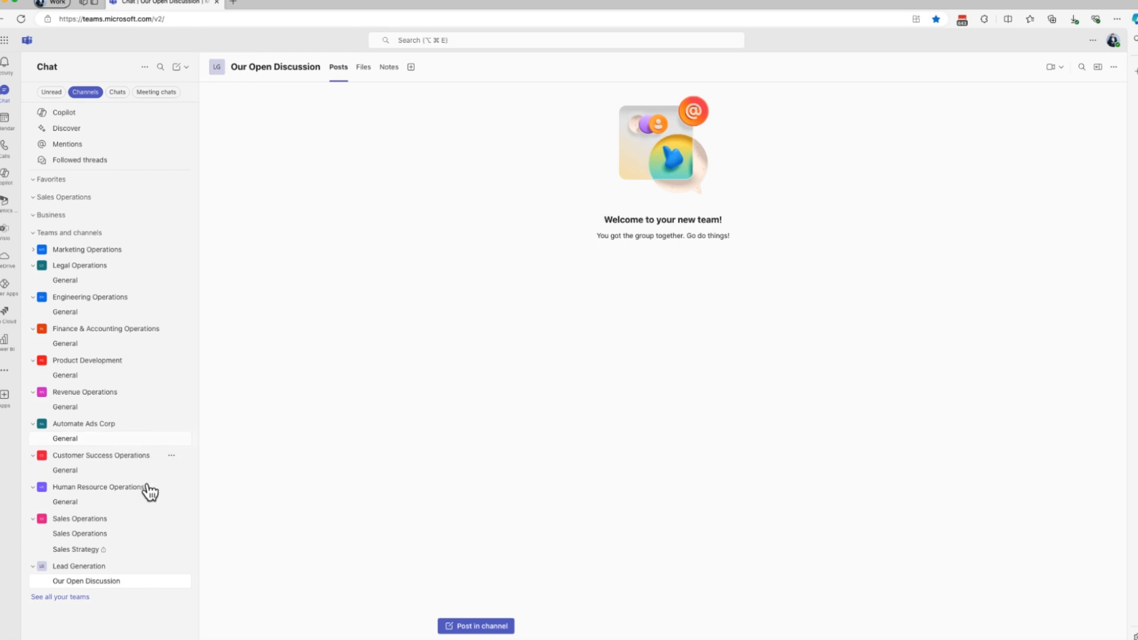
click(171, 566)
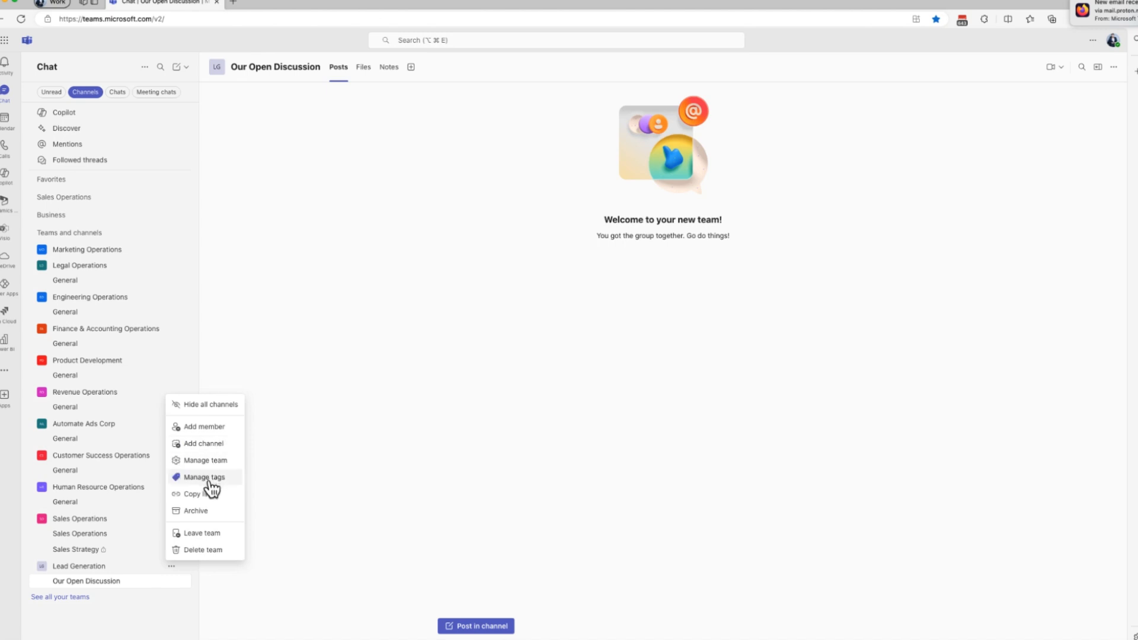
click(218, 429)
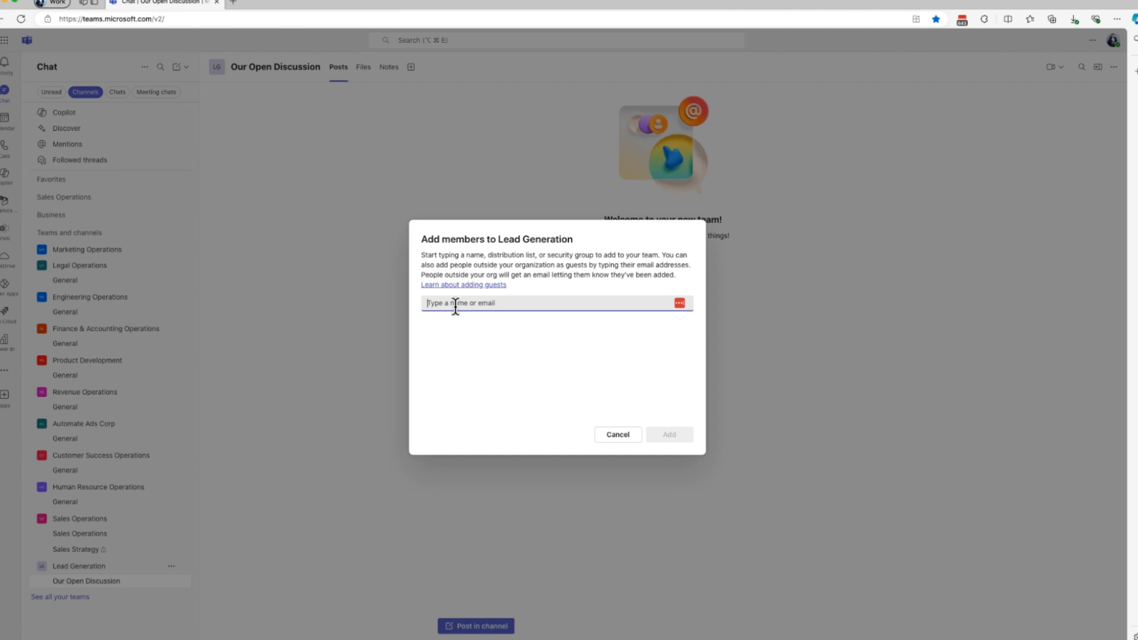
text(jame)
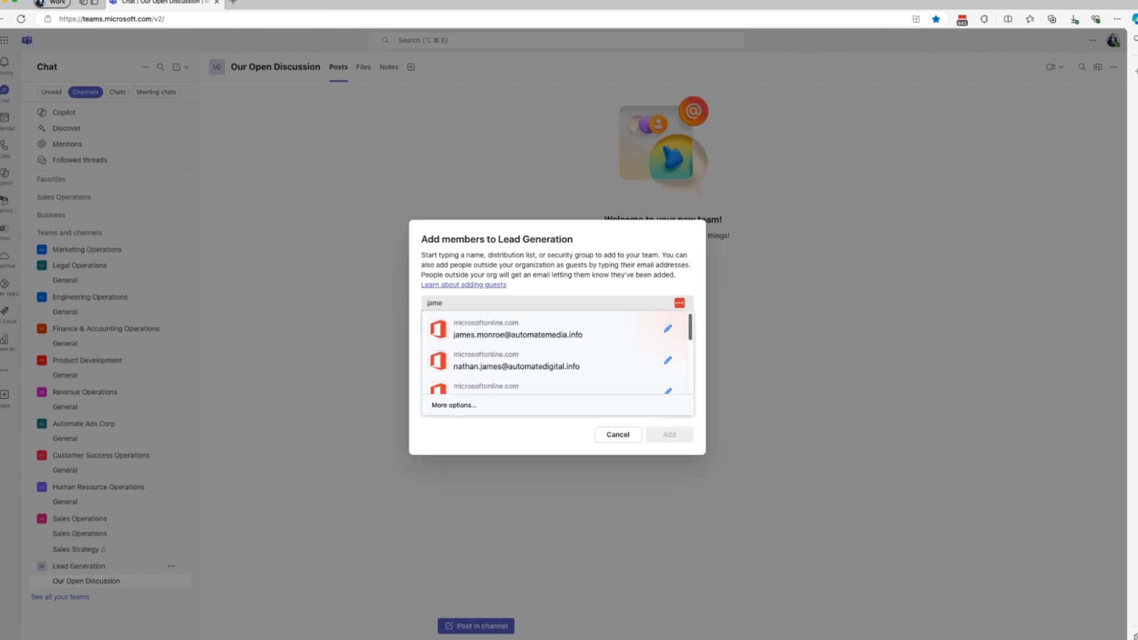
key(BackSpace)
key(BackSpace)
key(BackSpace)
key(BackSpace)
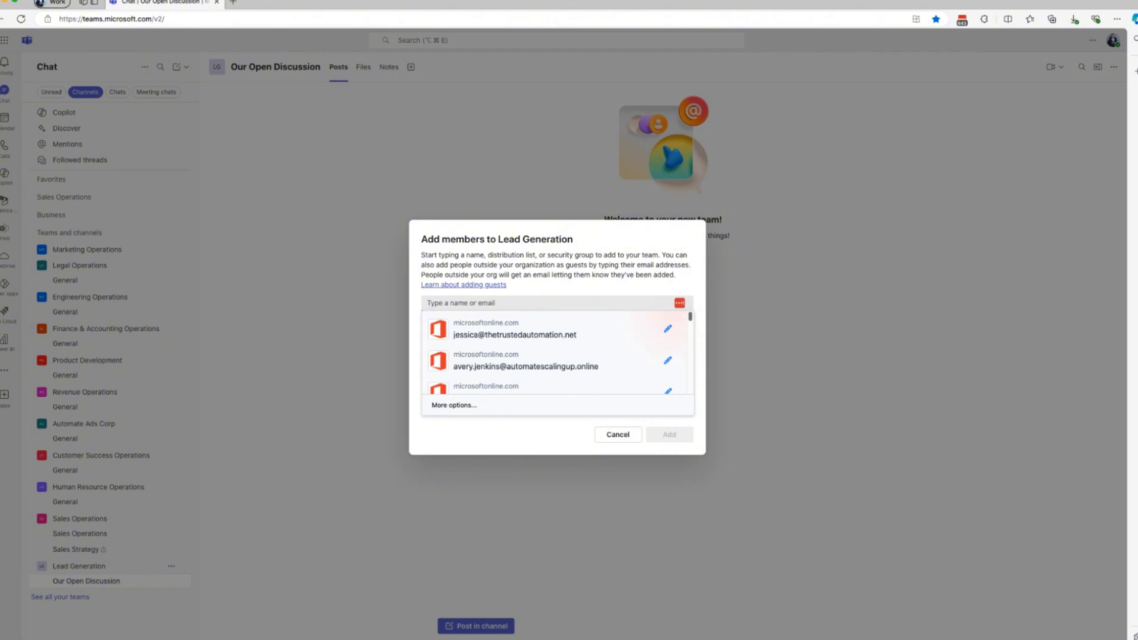
click(533, 271)
click(457, 306)
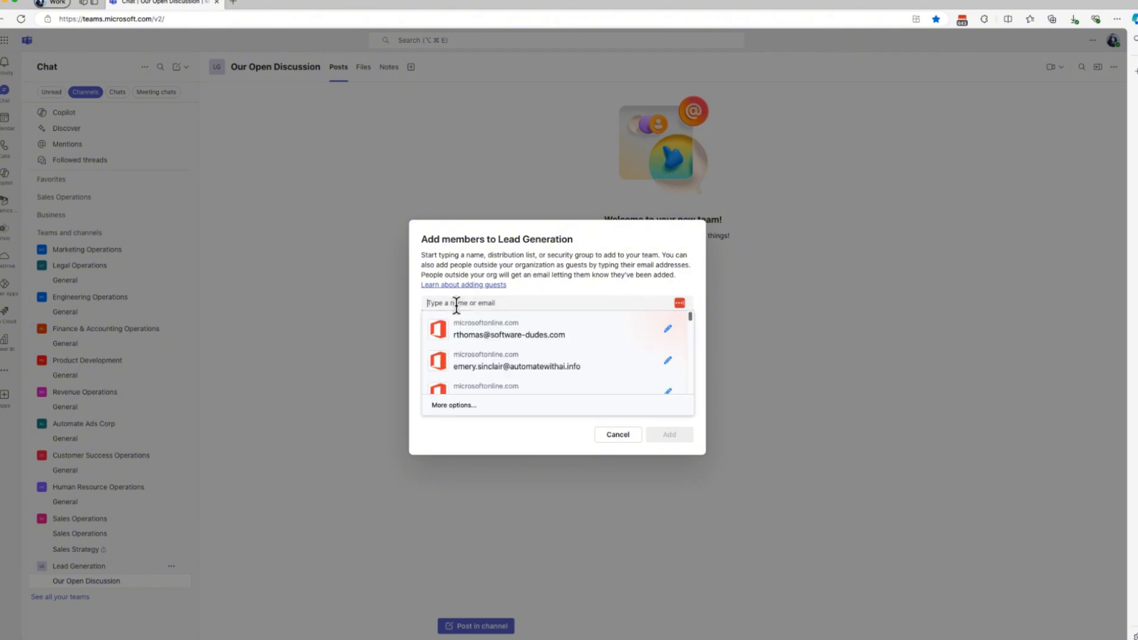
click(501, 253)
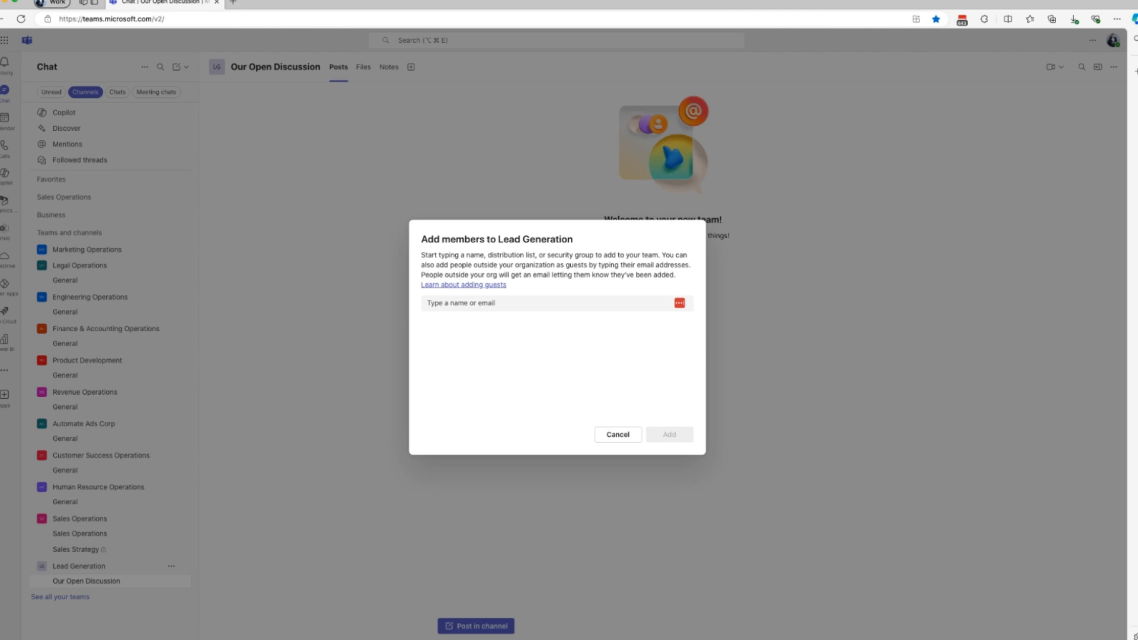
click(618, 435)
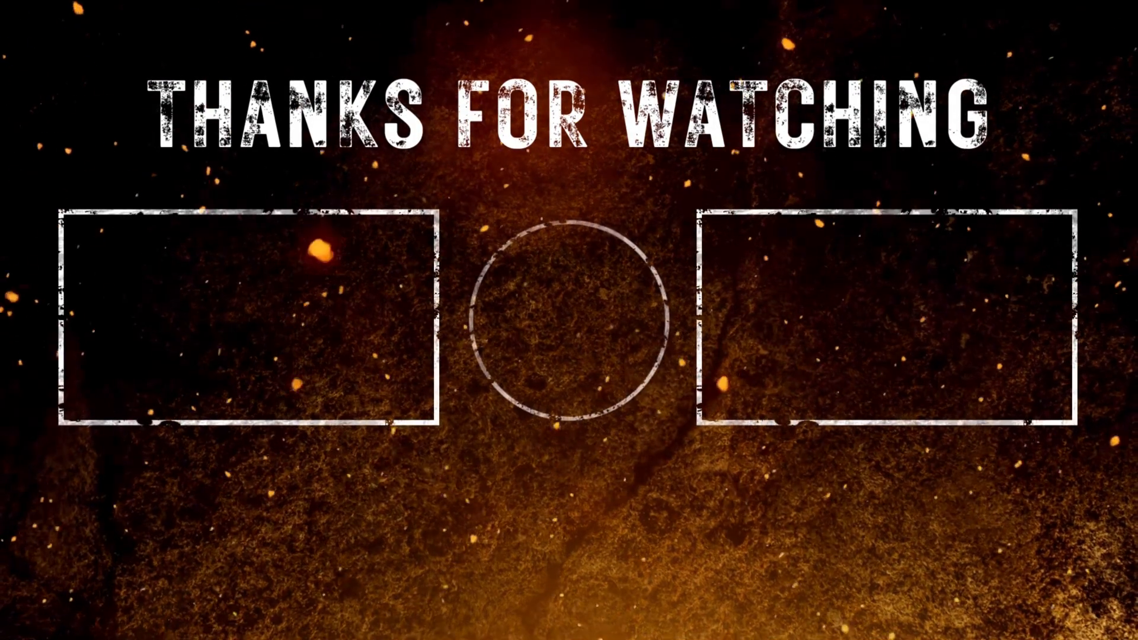